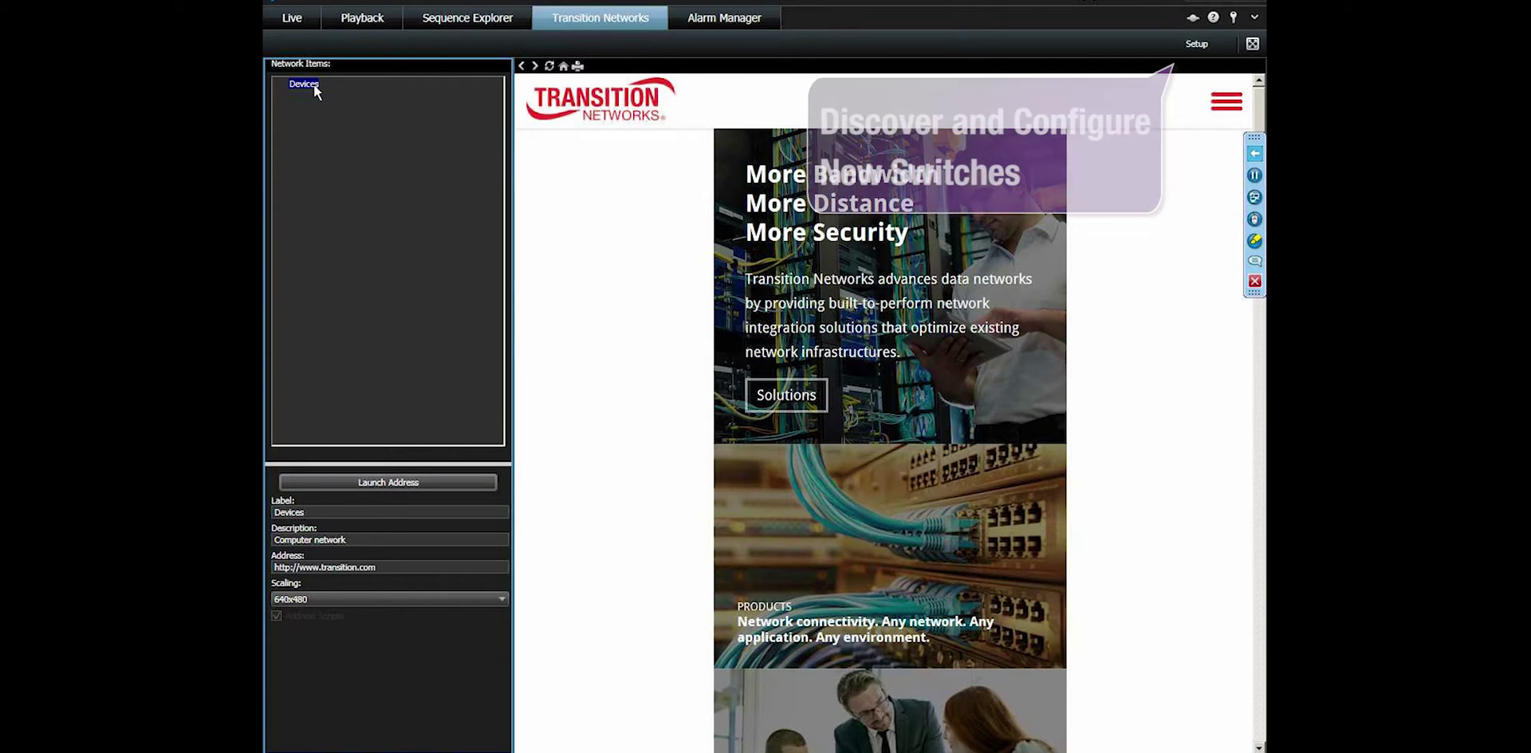
In setup mode, start an SNMP switch discovery with IP End set to 192.168.1.75.
click(1184, 45)
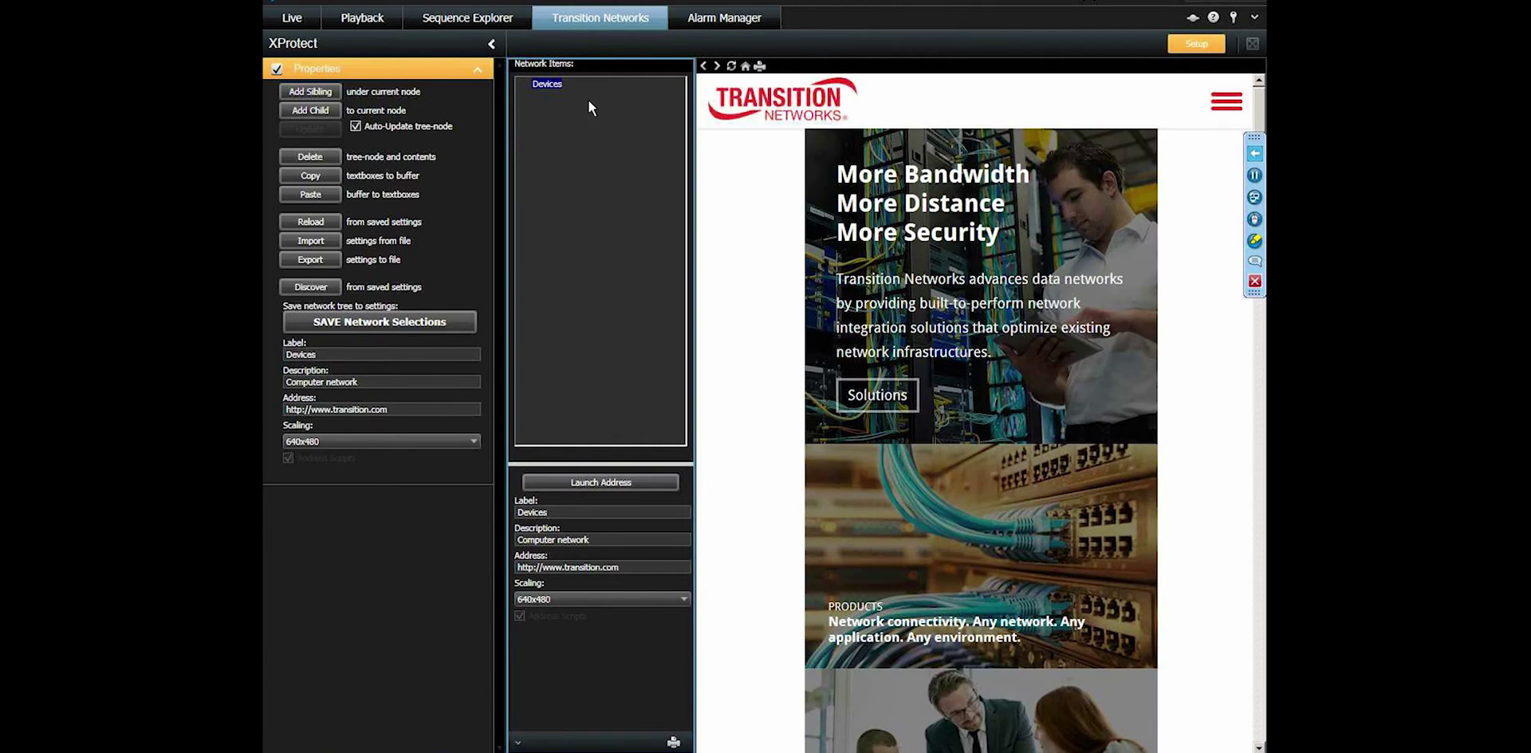
click(311, 287)
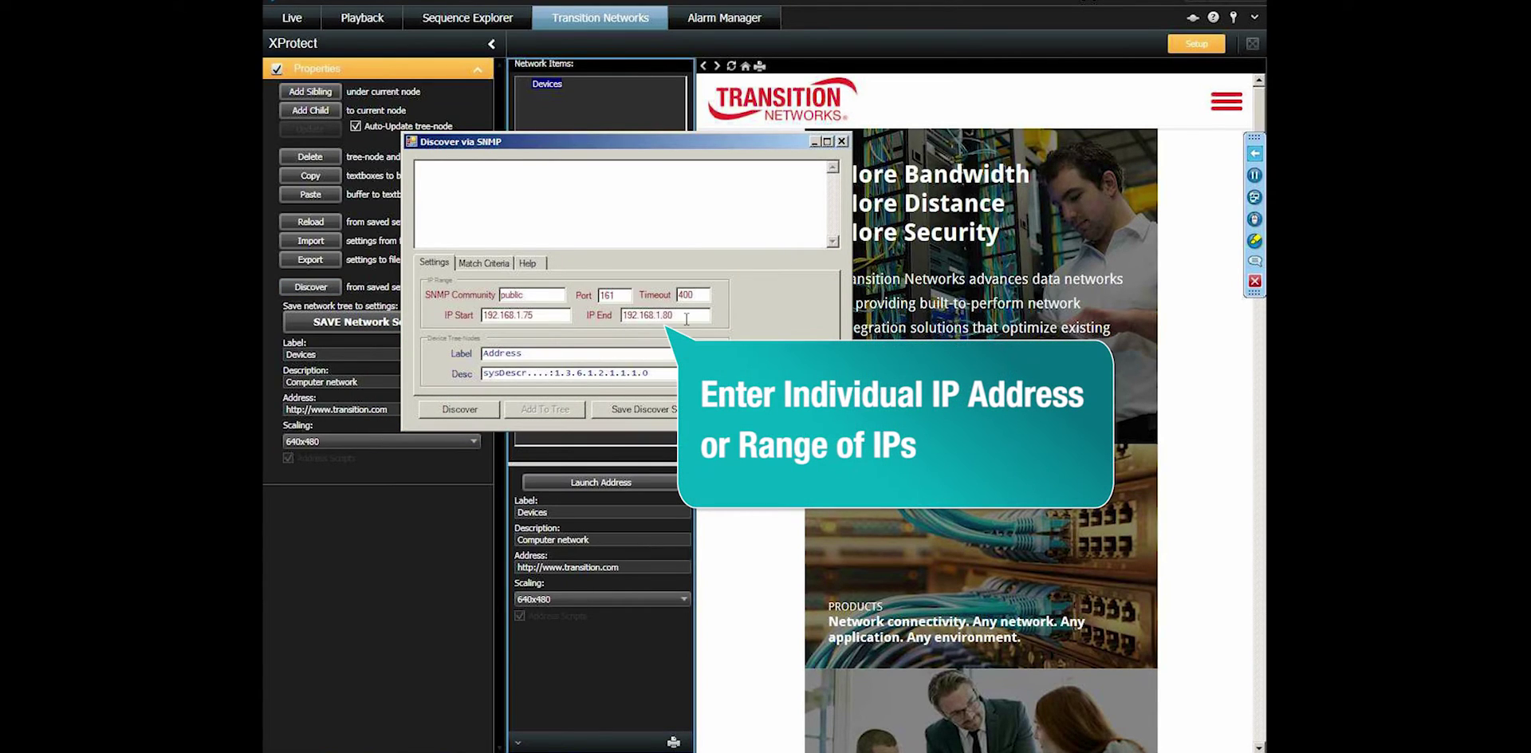
key(BackSpace)
text(75)
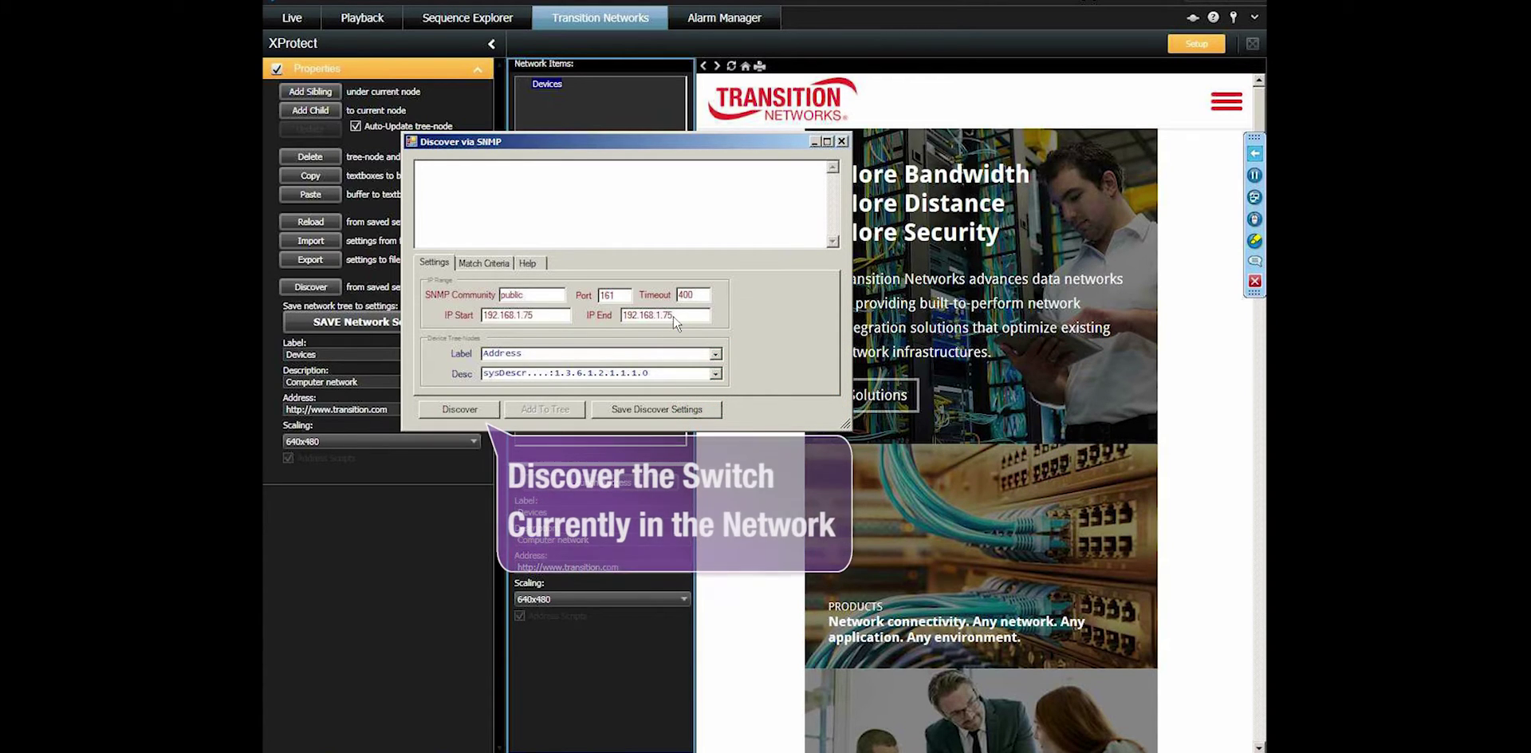
key(BackSpace)
text(75)
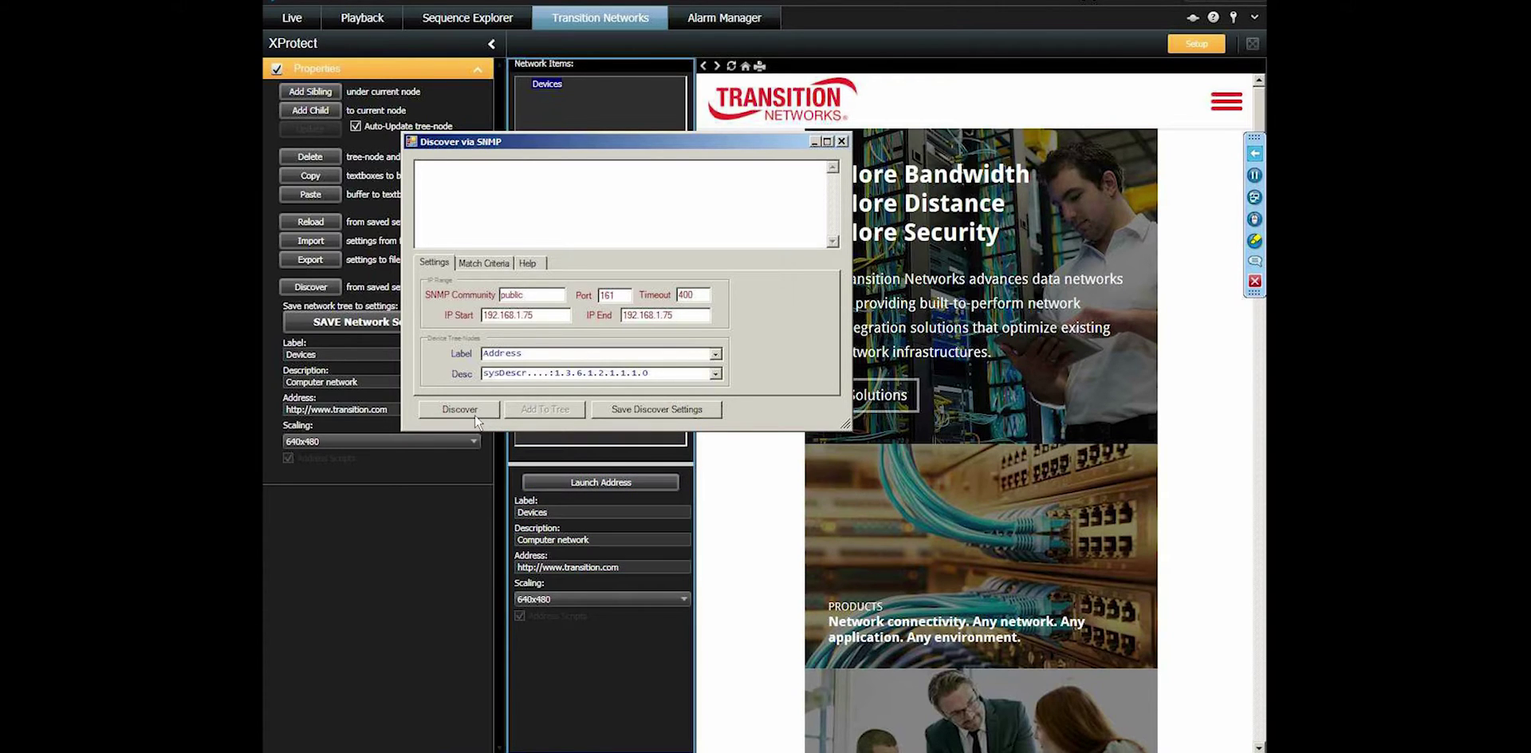
Scan the range and add the one found switch to the device tree.
click(475, 416)
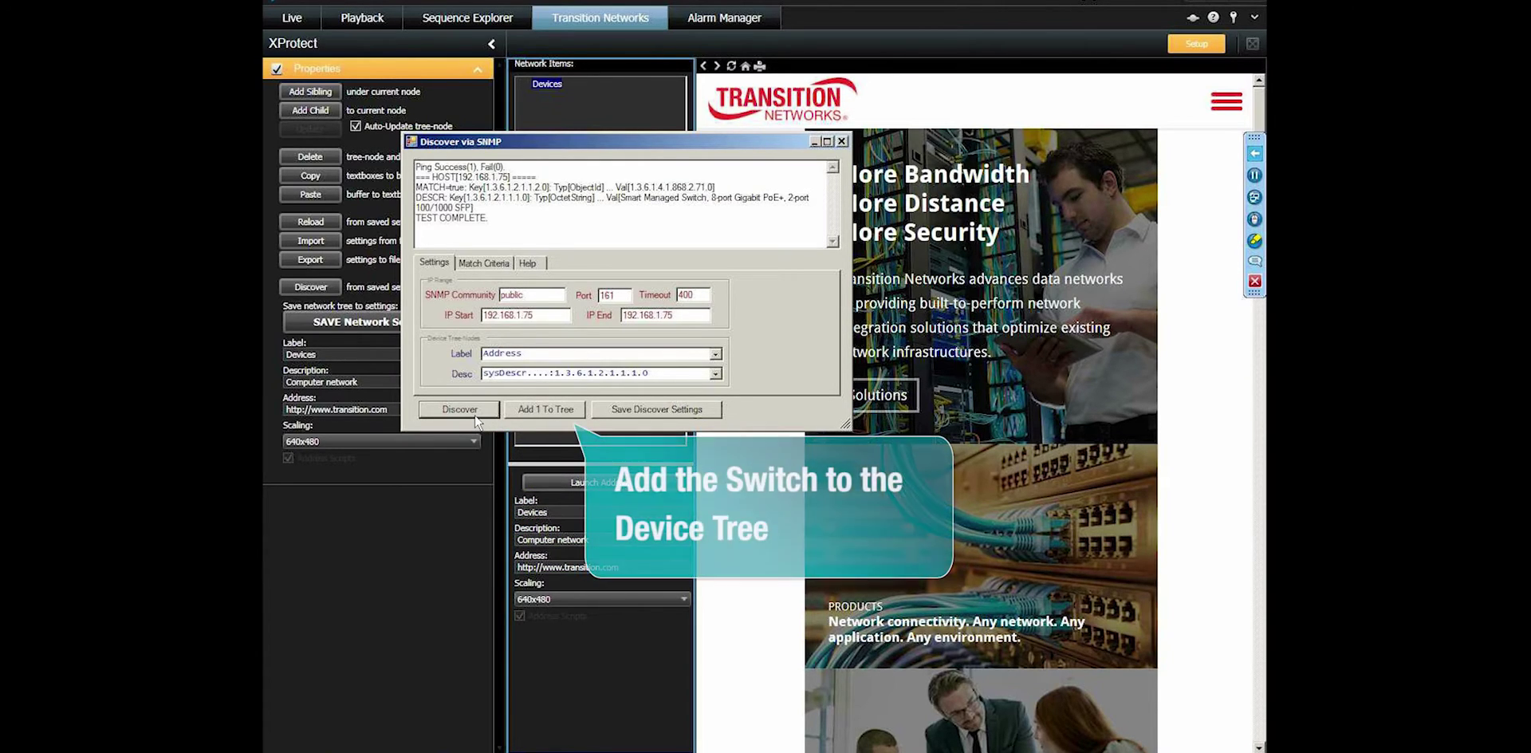
click(572, 409)
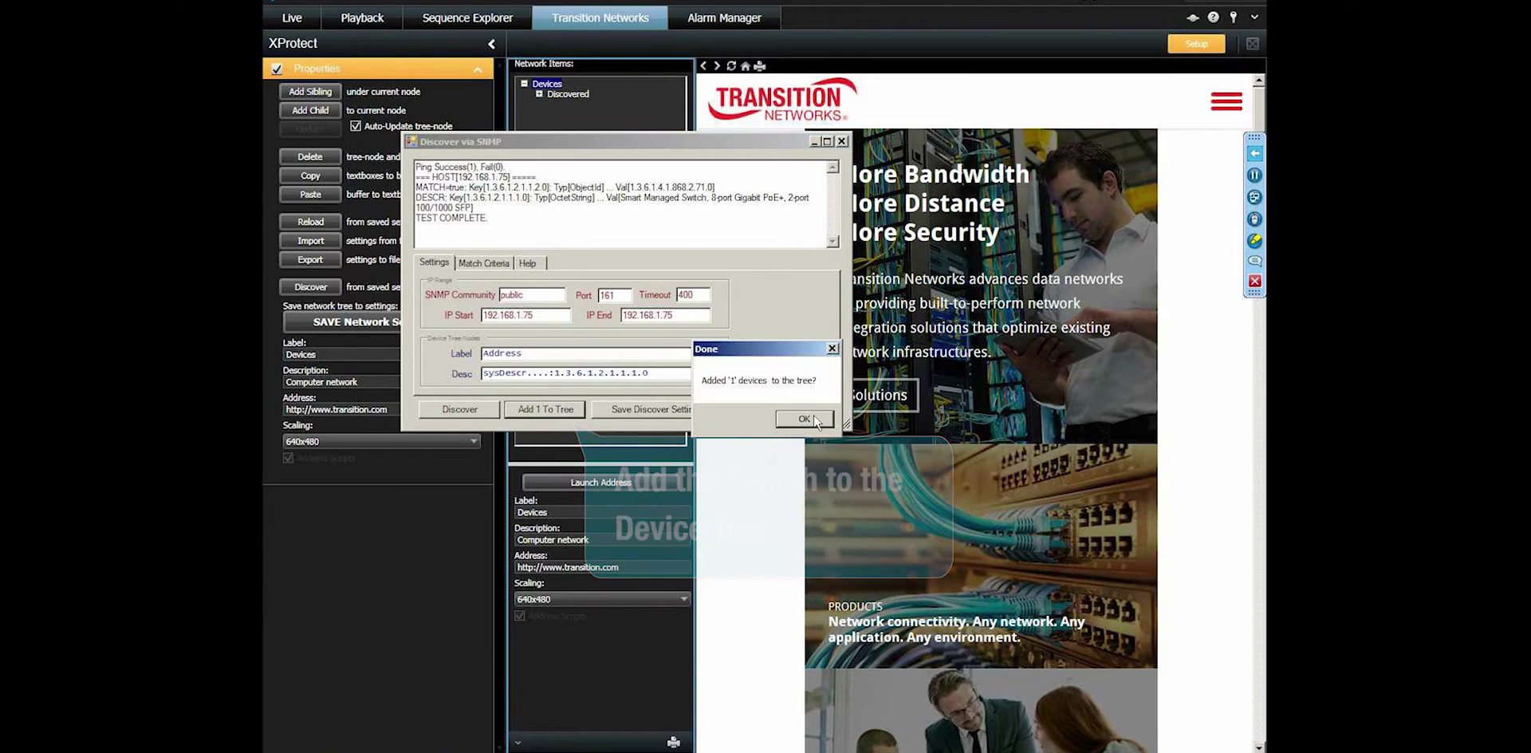
click(815, 421)
click(842, 141)
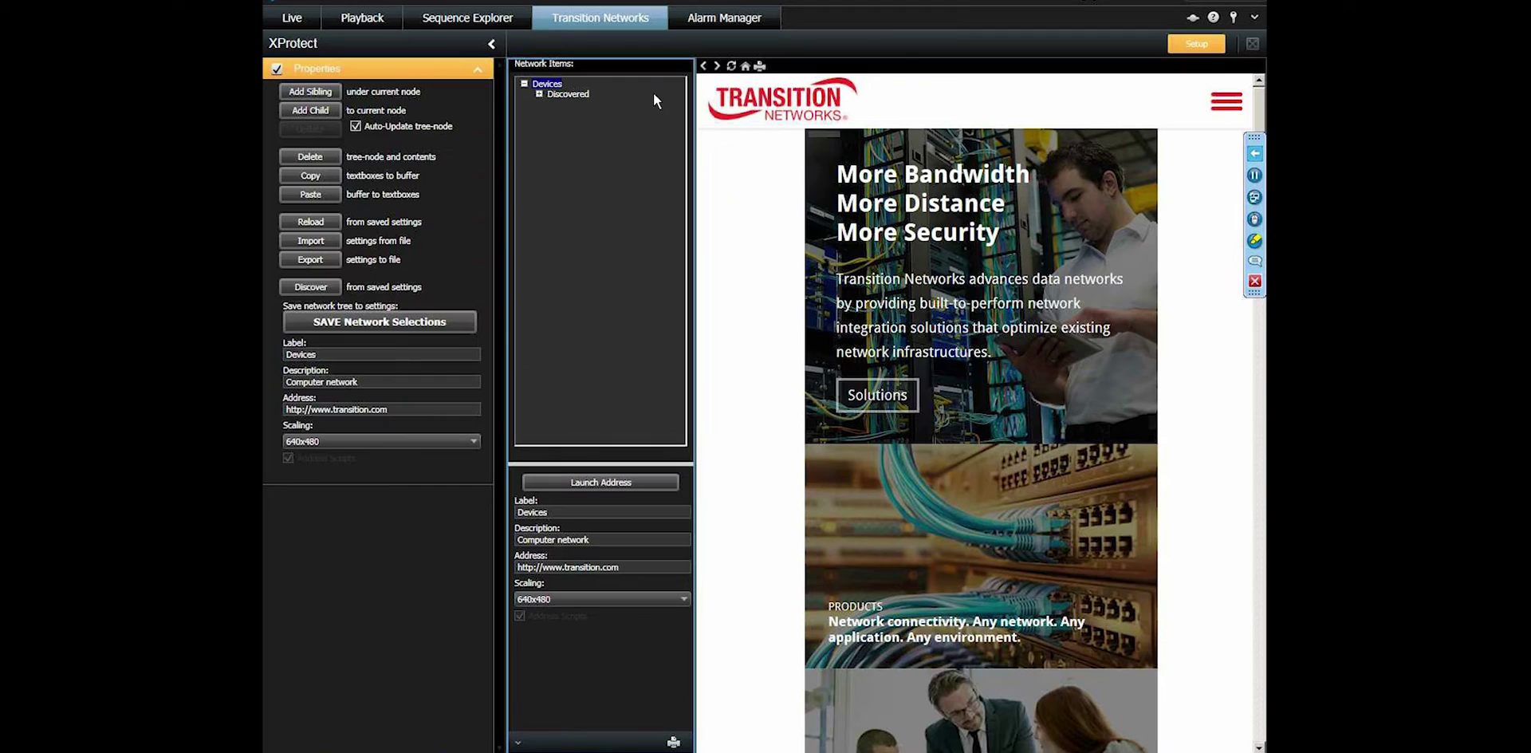
Label the discovered 192.168.1.75 switch '100 Main Street' and save the network selections.
double_click(552, 95)
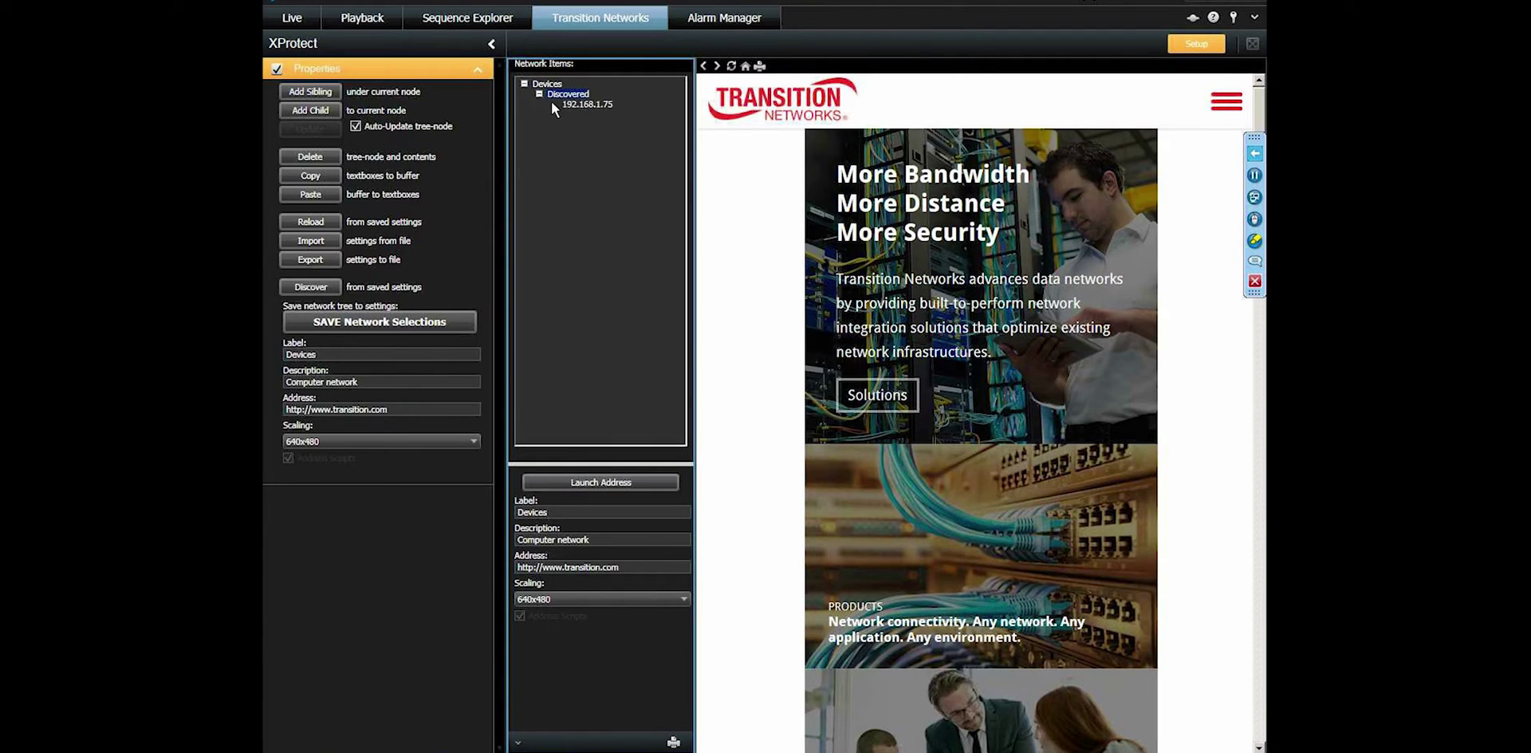
click(316, 354)
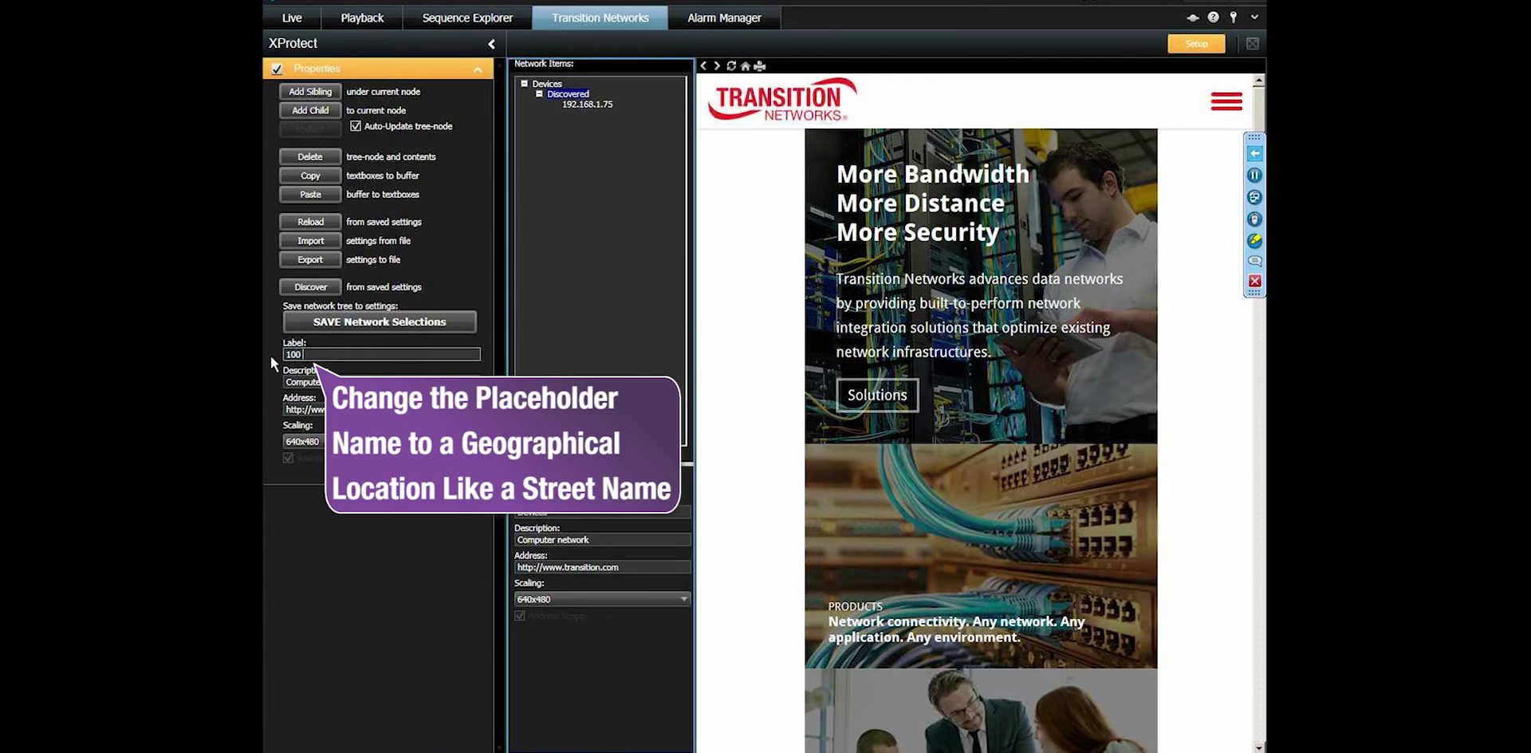
text(100 Main Street)
click(381, 323)
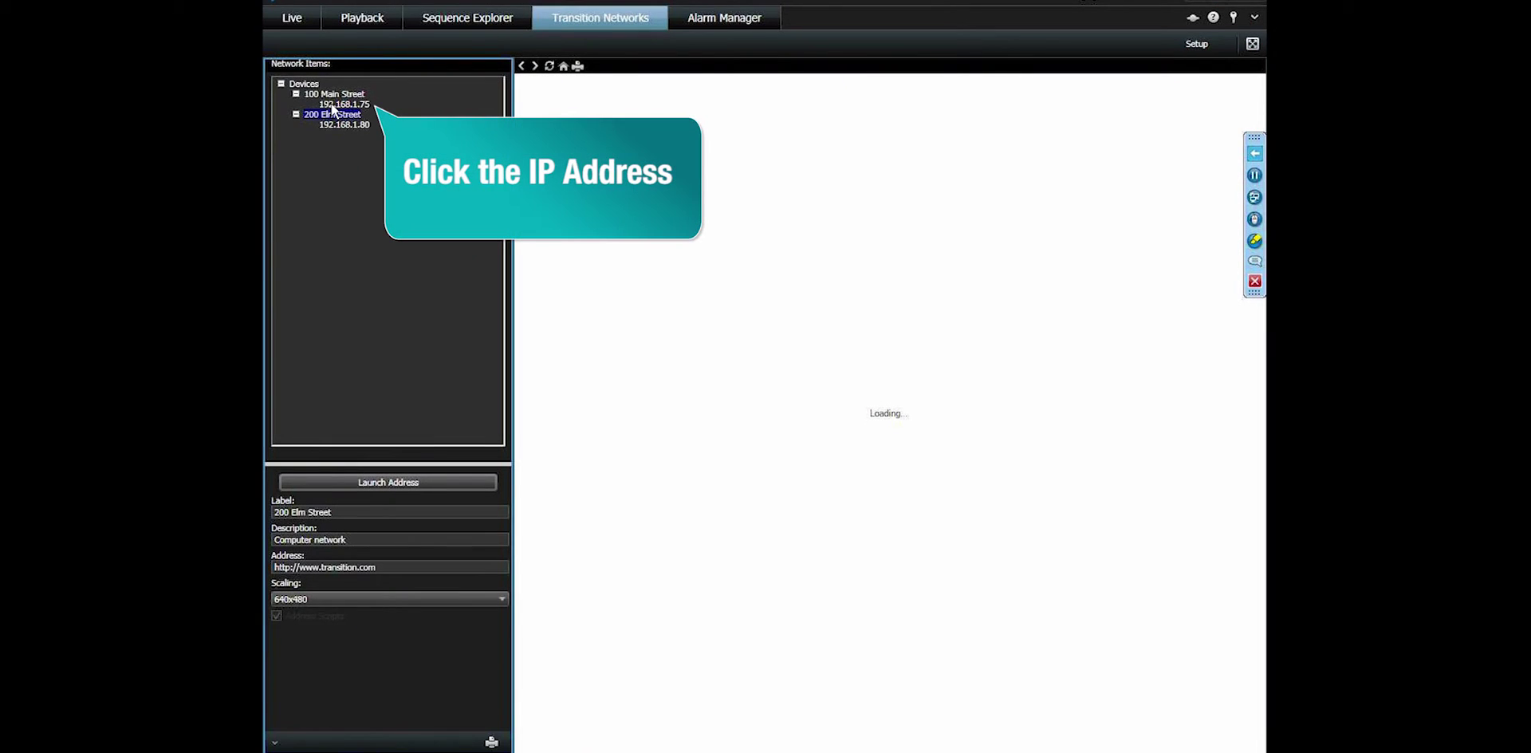
Launch the 192.168.1.75 switch's web interface and log in with the admin credentials.
click(332, 105)
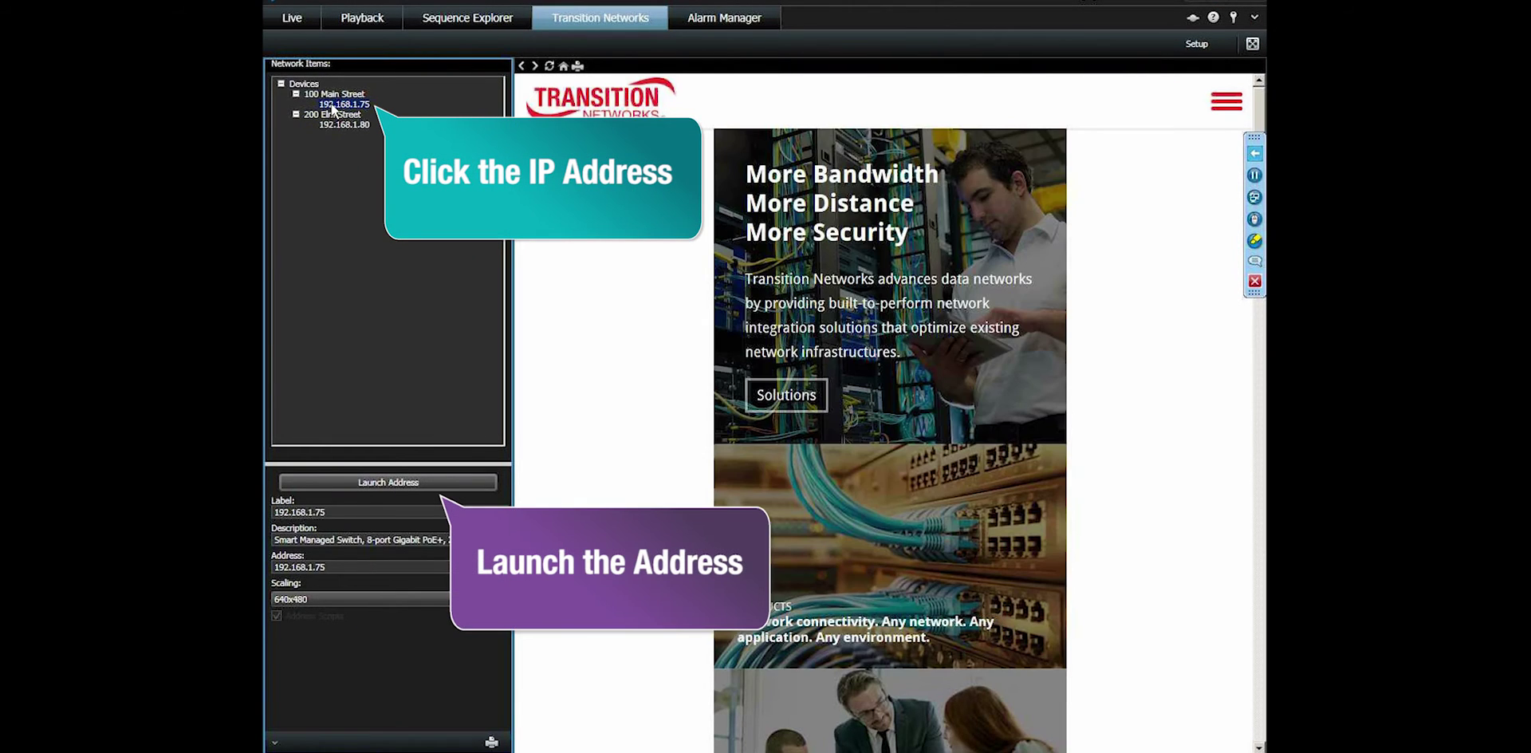
click(383, 480)
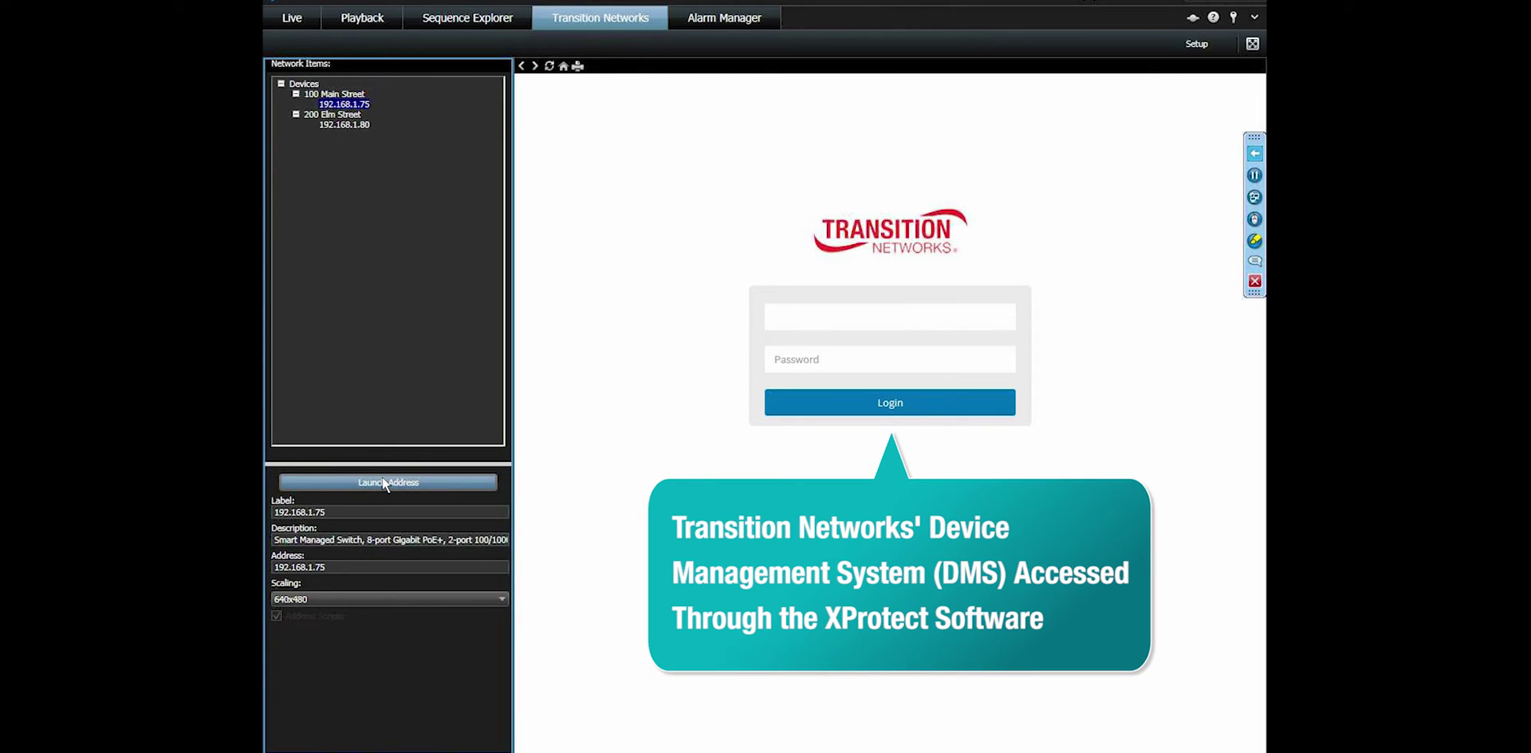
text(admin)
key(Tab)
text(•••••)
key(Return)
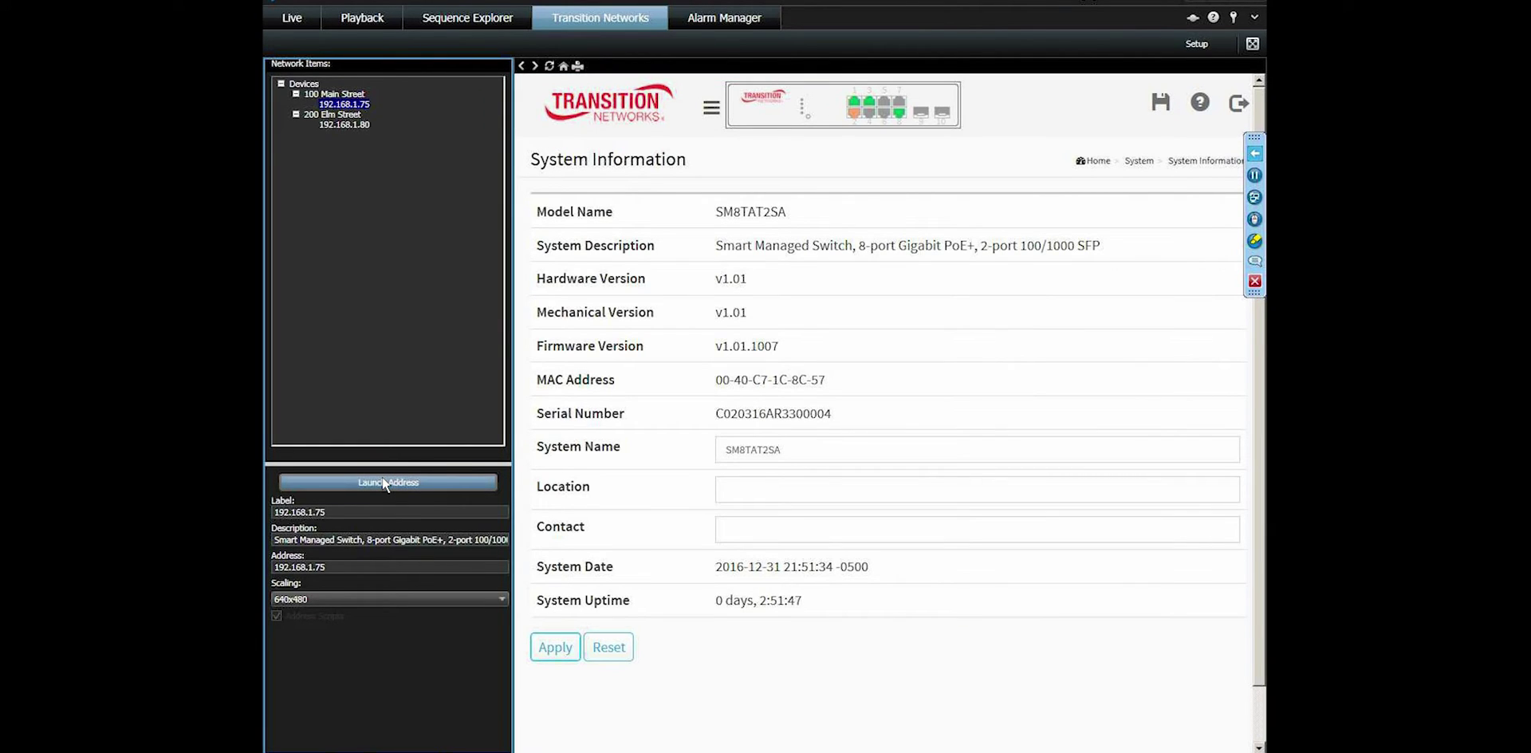
click(711, 107)
View the switch's PoE Status table, then its DMS topology map of connected devices.
click(574, 293)
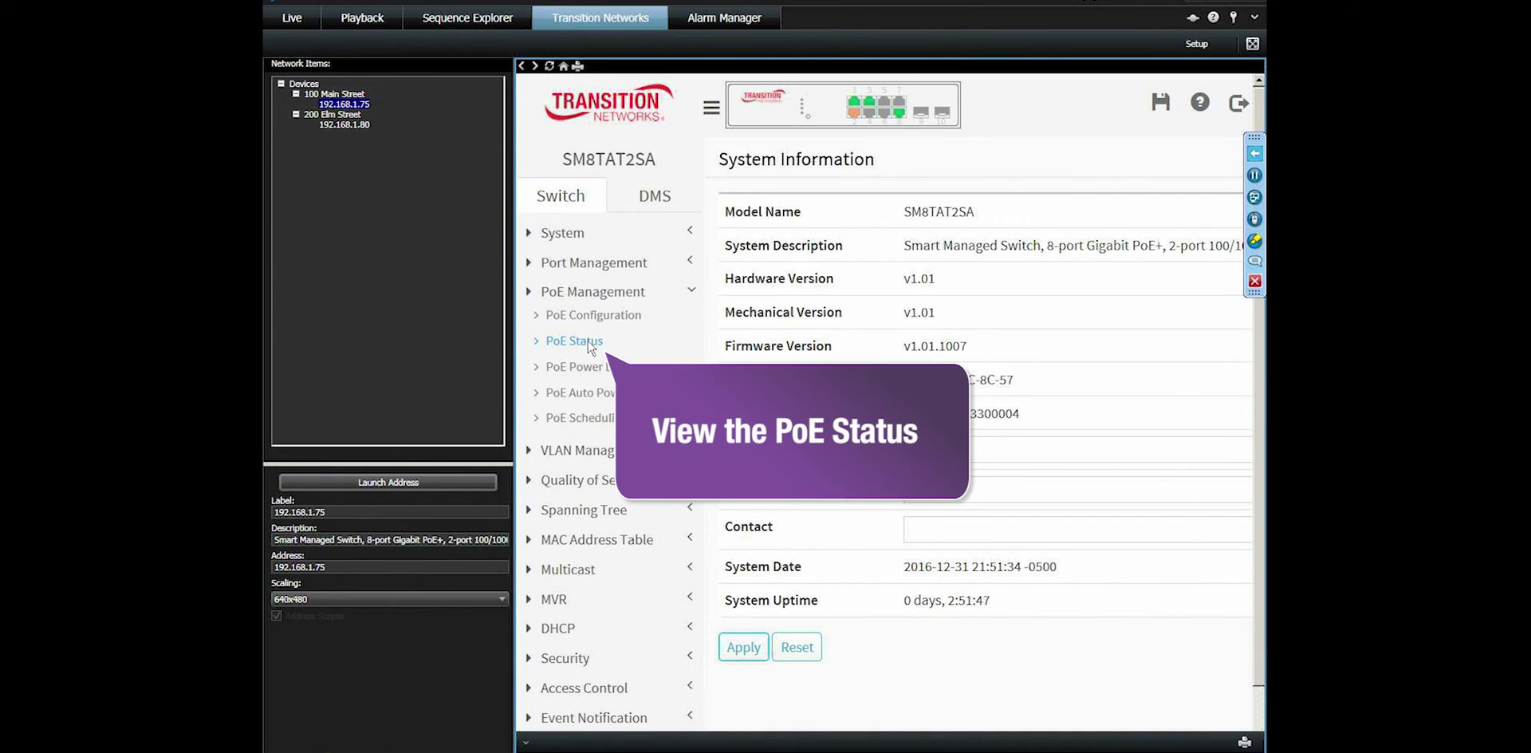
click(590, 343)
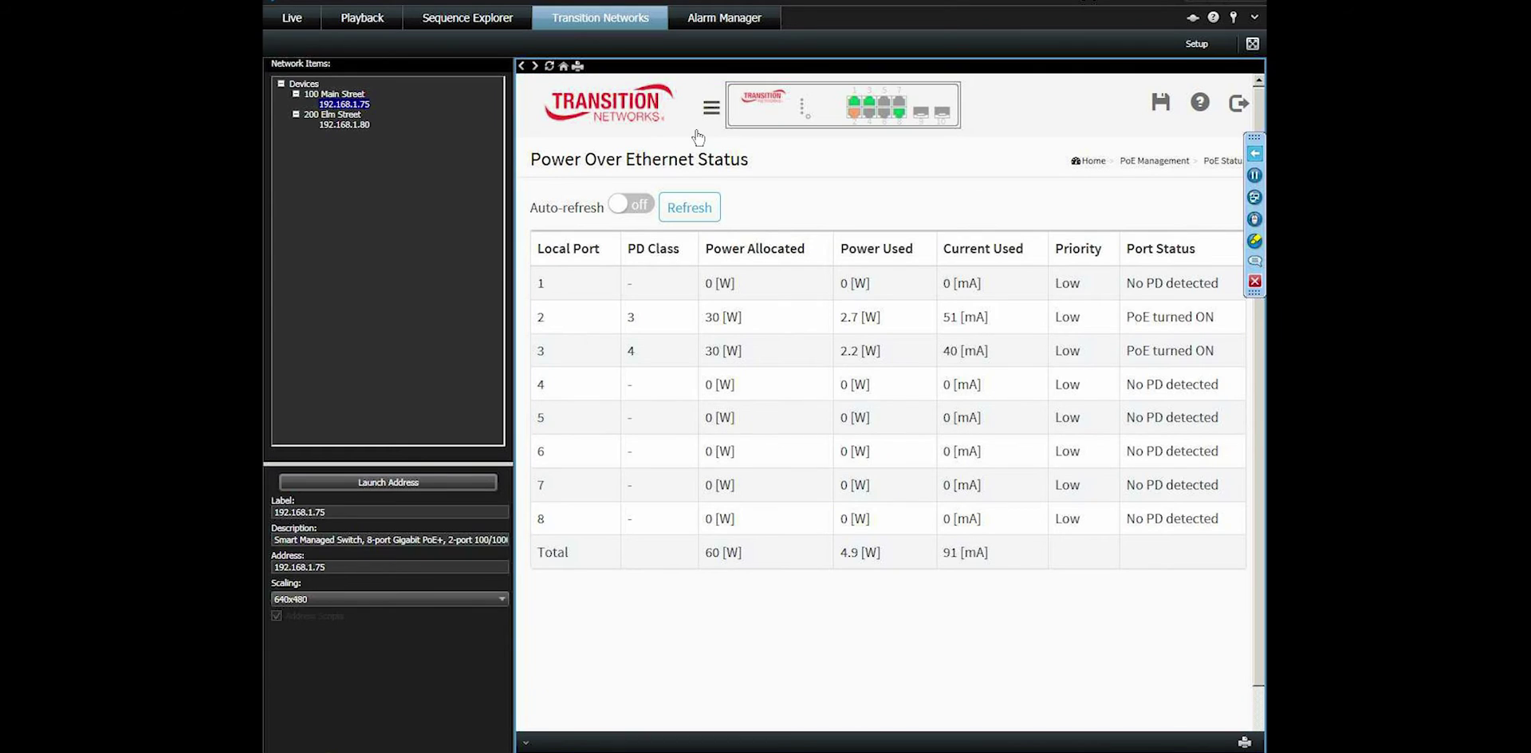
click(711, 116)
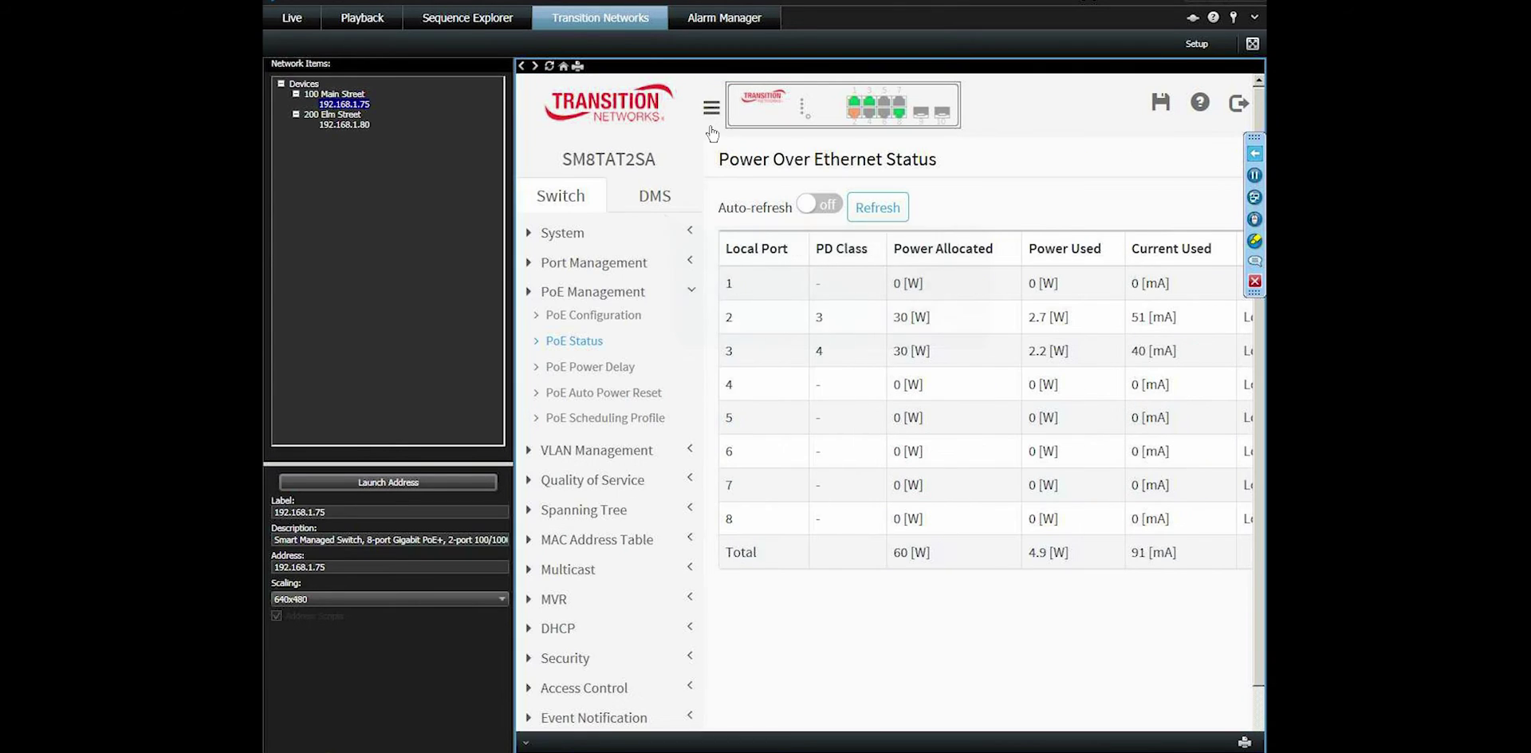
click(655, 197)
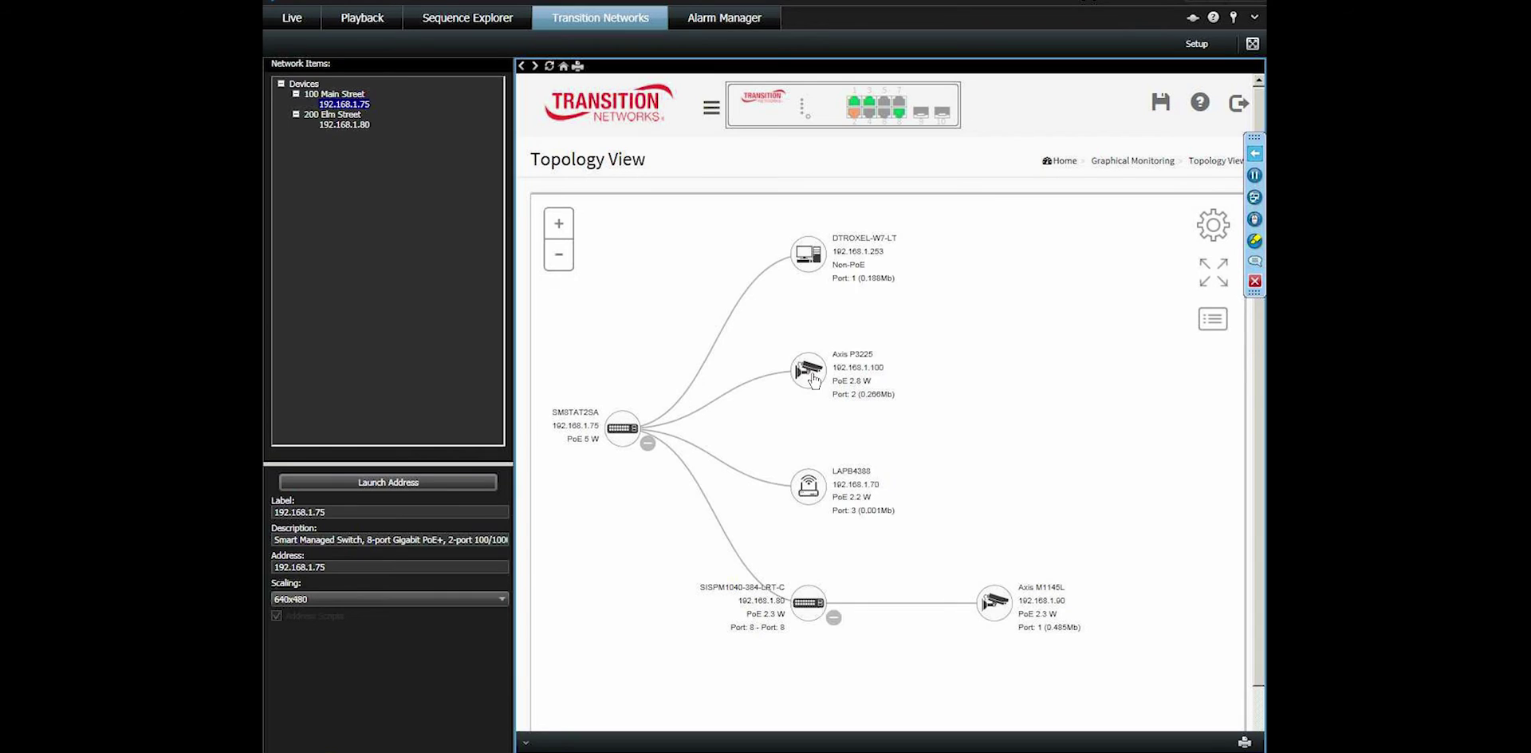
Log in to the Axis P3225 camera at 192.168.1.100 from the topology map using its credentials.
click(819, 380)
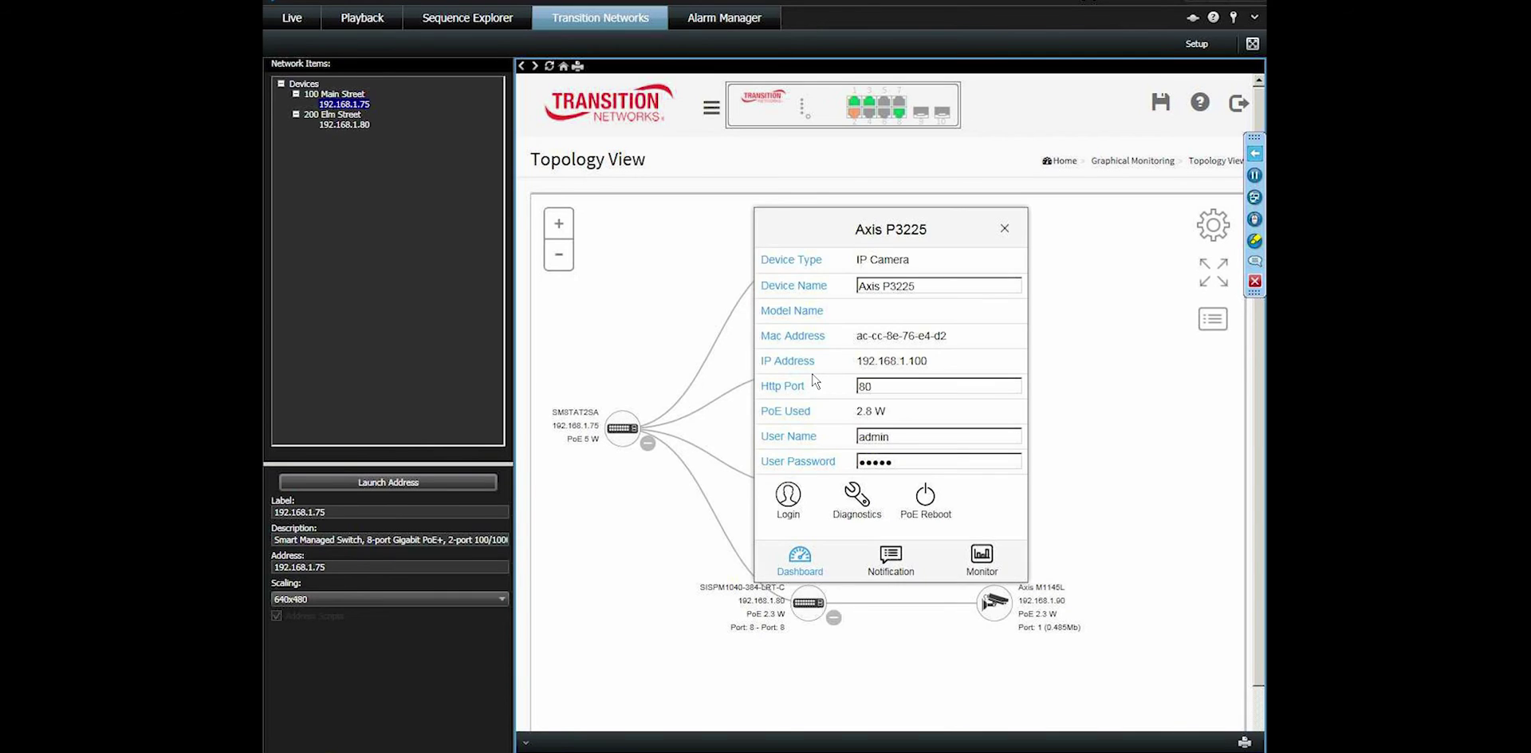
click(786, 500)
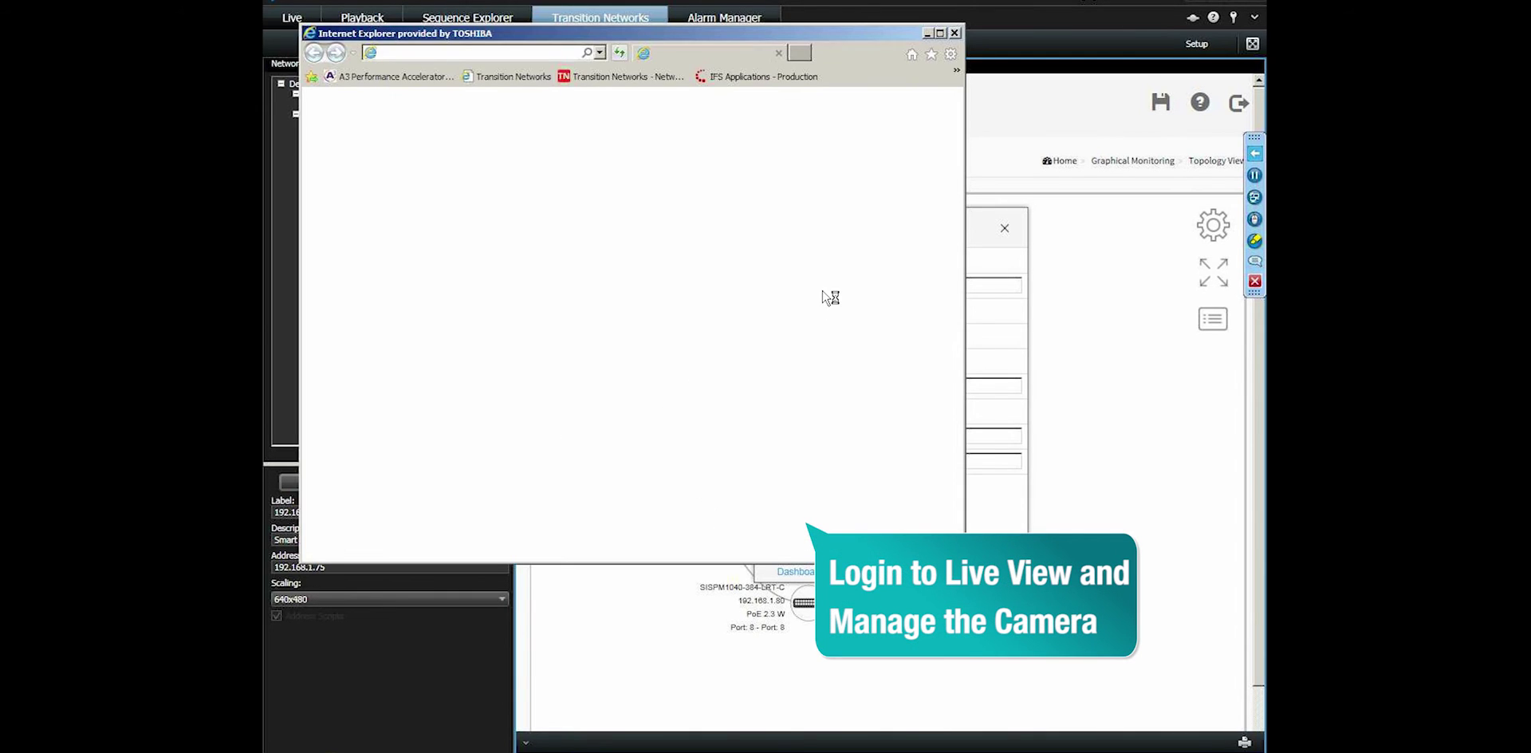
text(root)
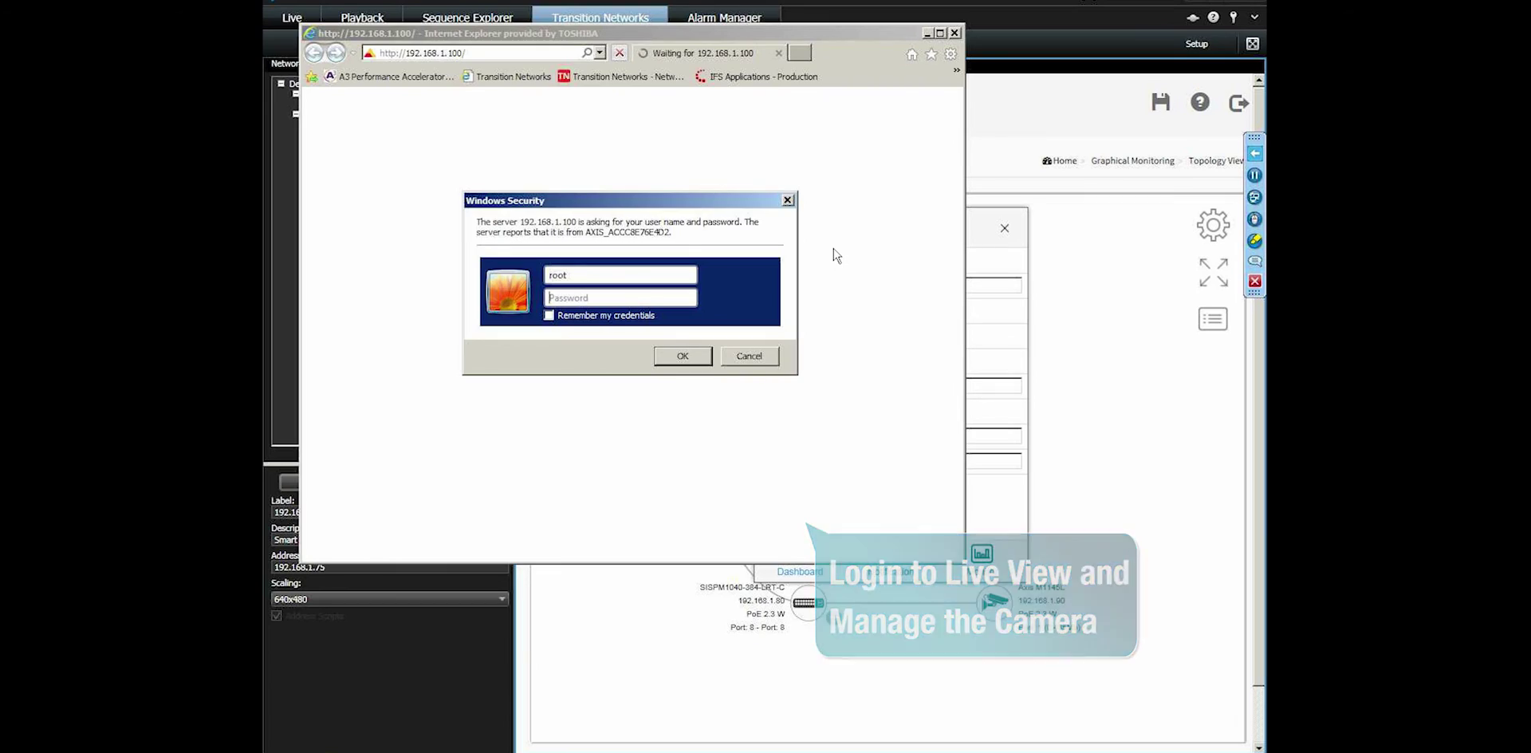
key(Tab)
text(pass)
key(Return)
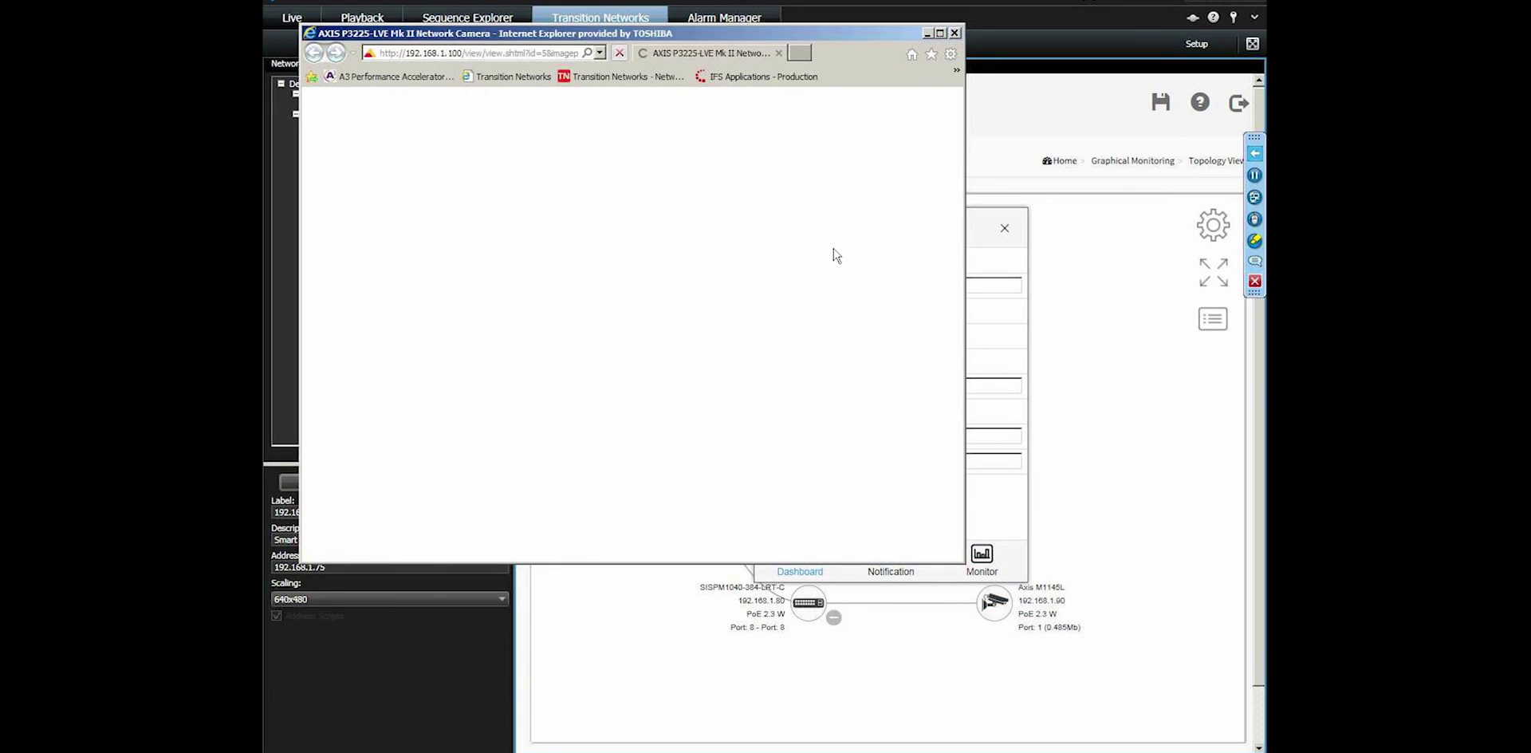